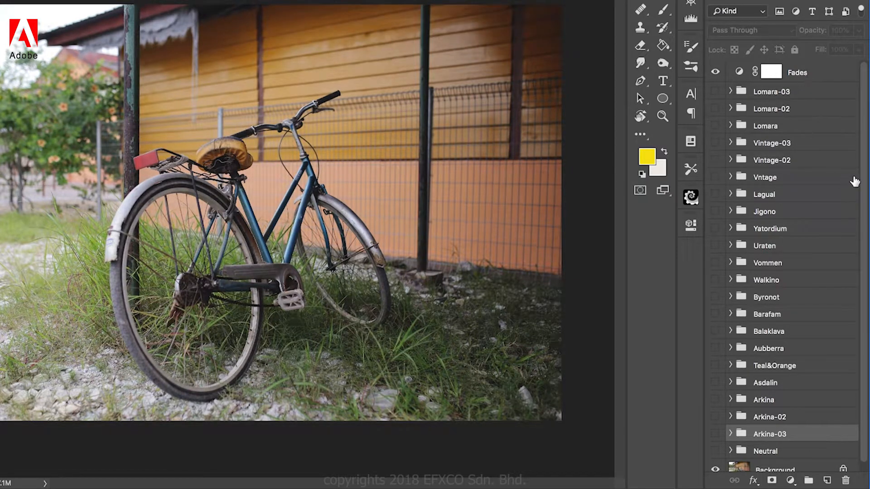
- Preview the Neutral, Arkina-03, Arkina-02 and Arkina preset groups on the photo one at a time, hiding each again
scroll(864, 149, down, 1)
click(715, 443)
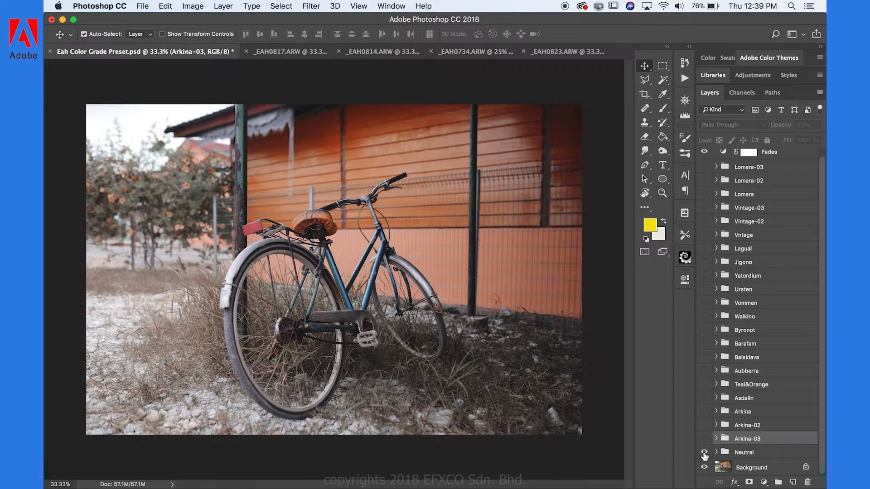
click(715, 443)
click(704, 439)
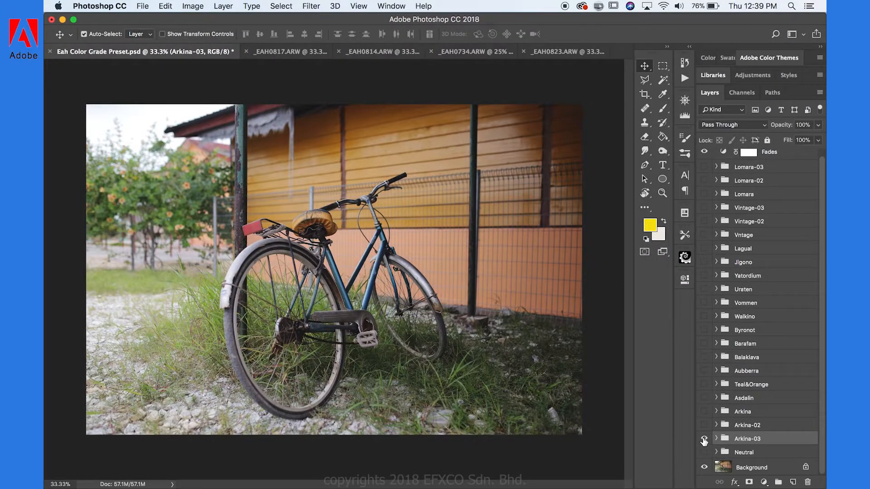
click(704, 439)
click(705, 426)
click(704, 426)
click(704, 412)
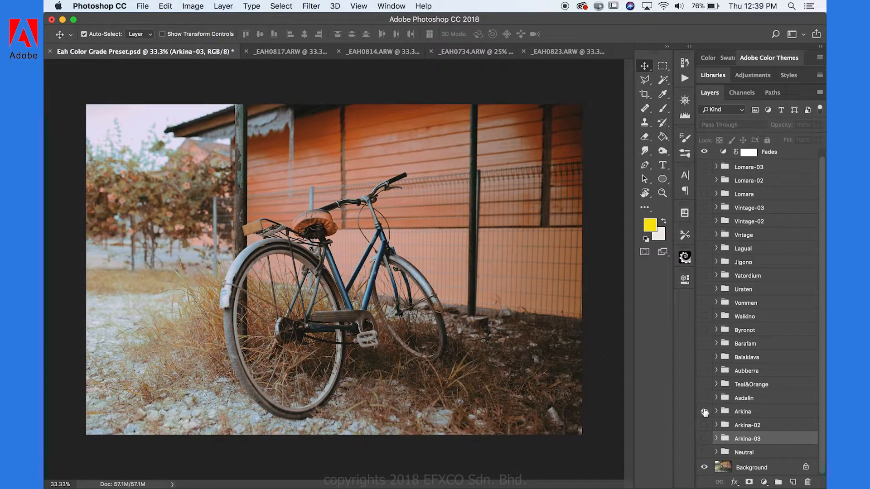
click(704, 412)
- Preview the Asdalin and Teal&Orange preset groups on the photo one after the other, hiding each again
click(704, 398)
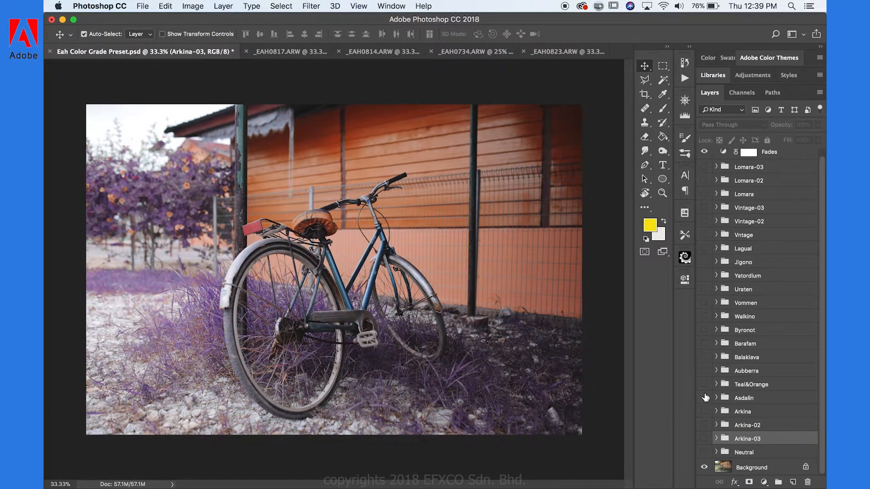
click(704, 398)
click(704, 386)
click(704, 388)
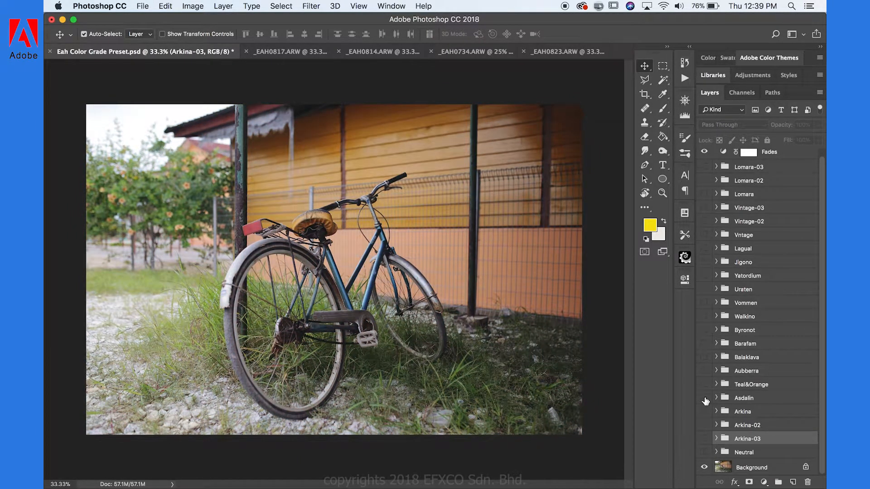
- Preview the Aubberra preset group, examine the adjustment layer inside it, and hide the group again
click(705, 372)
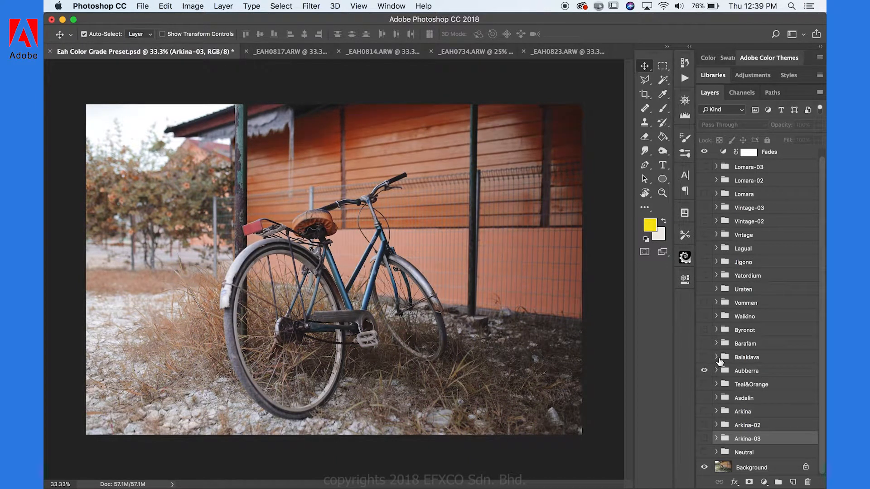
click(716, 371)
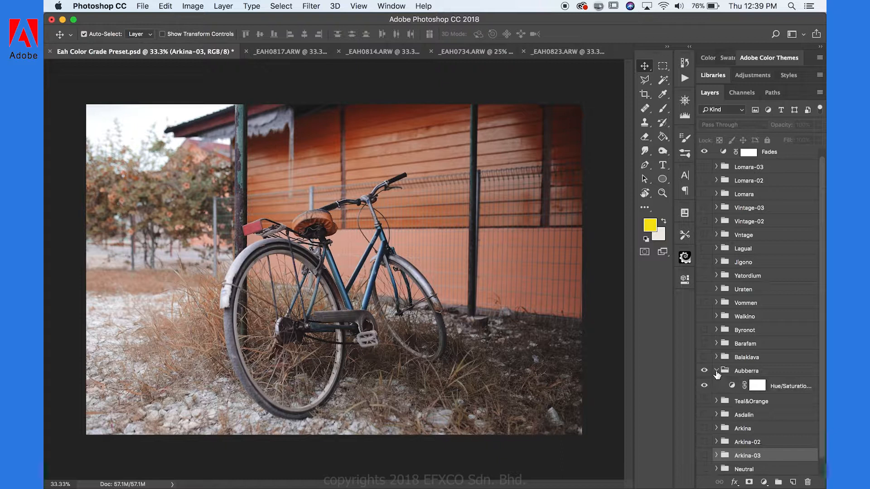
click(717, 372)
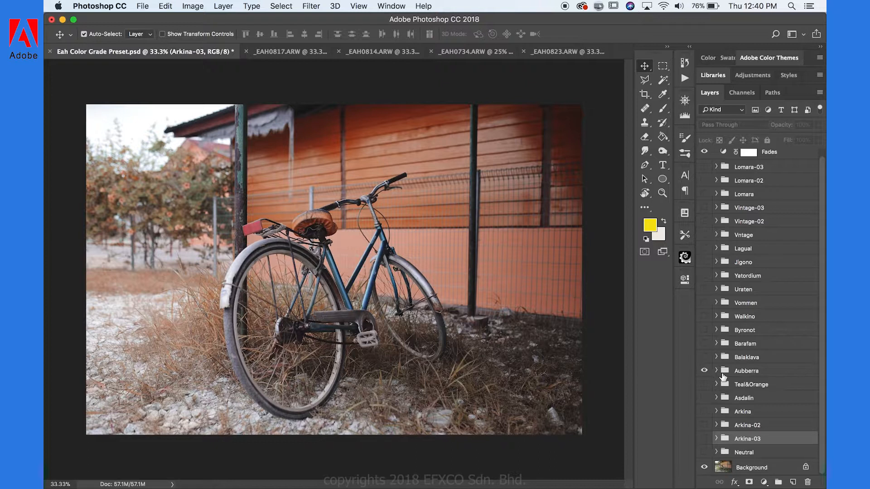
click(704, 370)
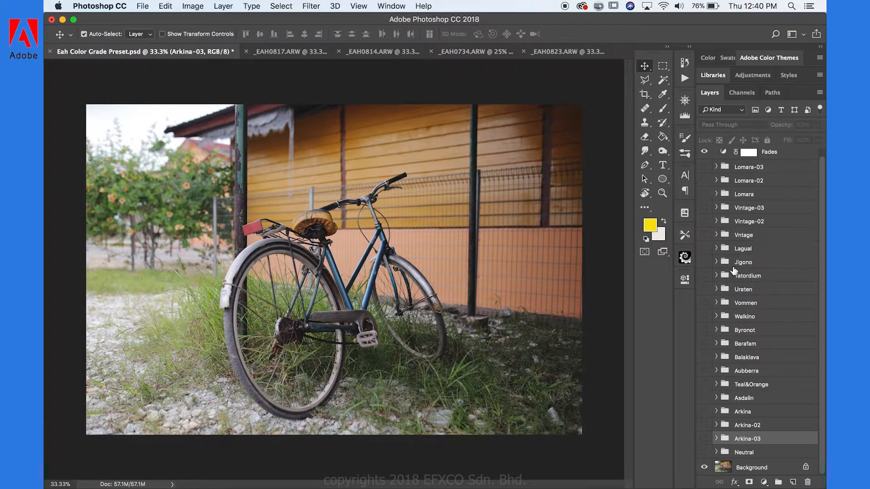
- Make the Lagual preset group visible on the bicycle photo and look over the adjustment layers it contains
click(741, 249)
click(704, 248)
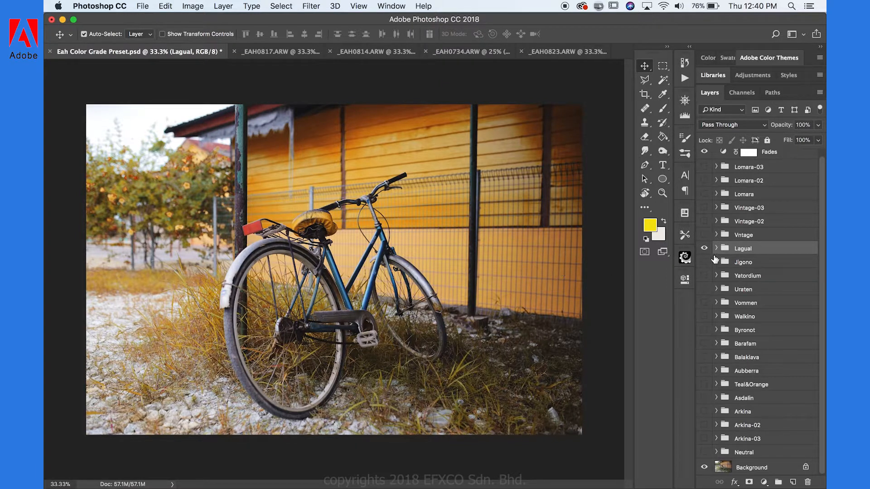
click(704, 255)
click(704, 254)
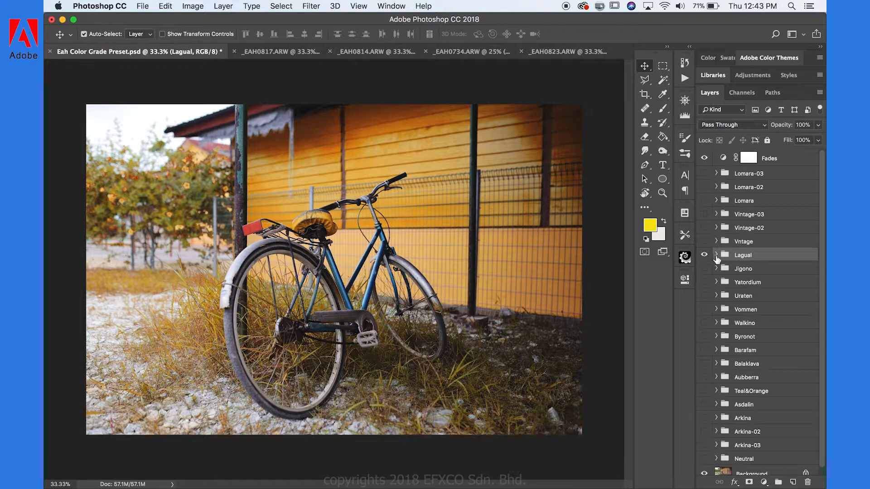
click(717, 255)
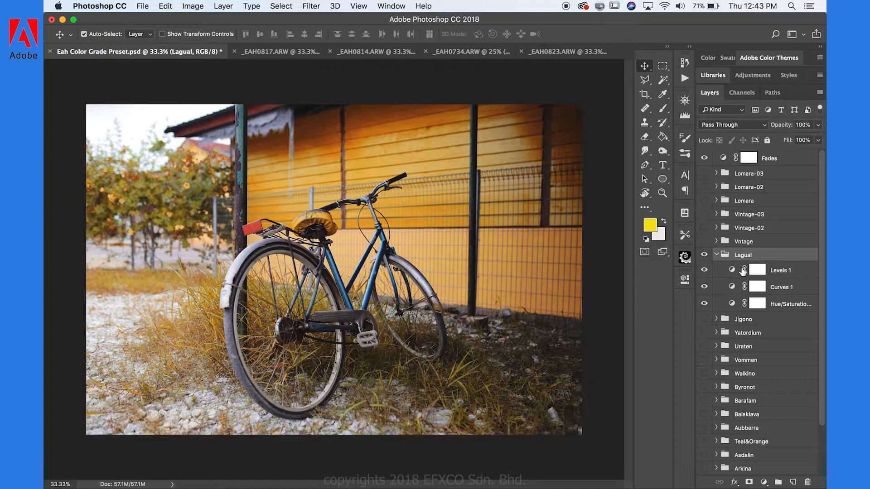
click(716, 255)
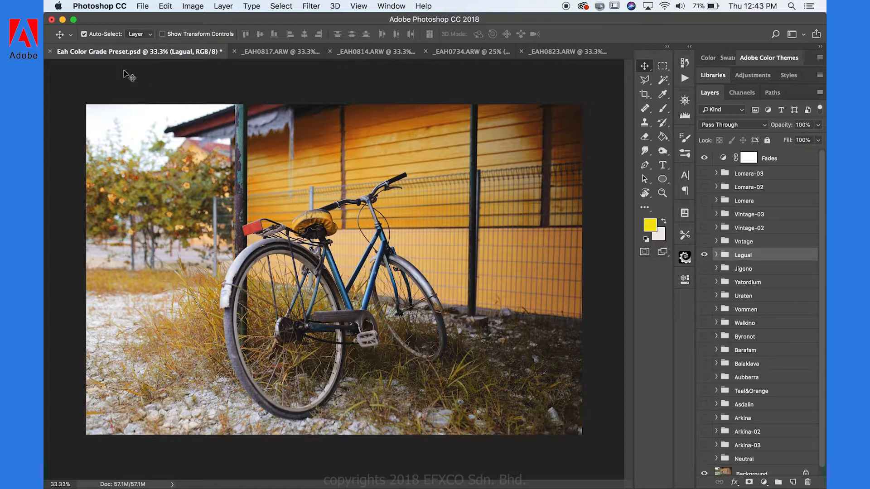
- Start exporting the grade as color lookup tables with the description Lagual.psd, keeping medium quality and all four formats
click(141, 11)
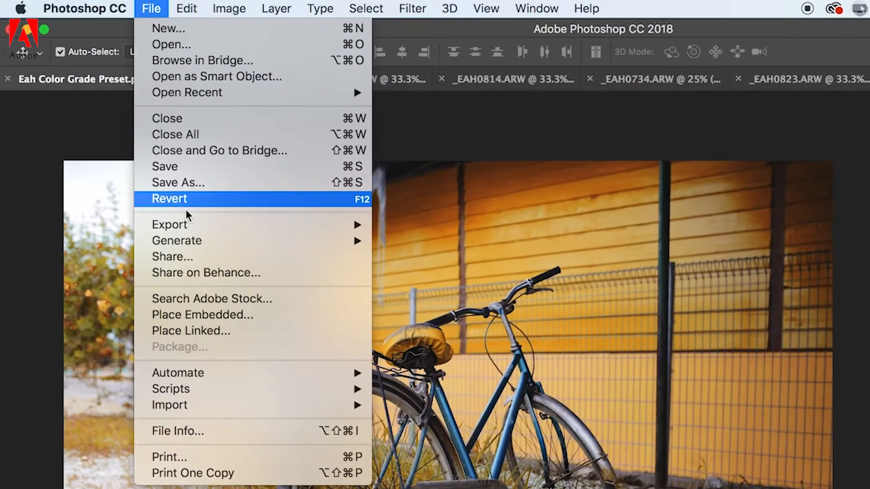
mouse_move(170, 147)
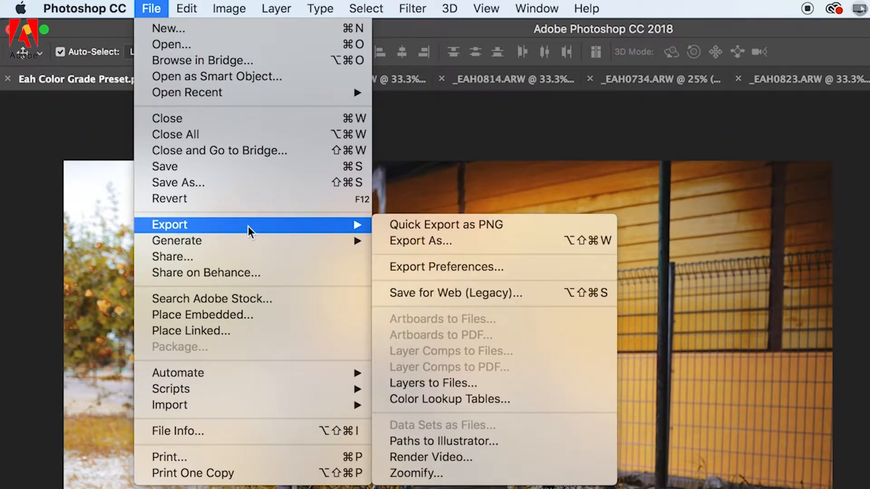
click(452, 399)
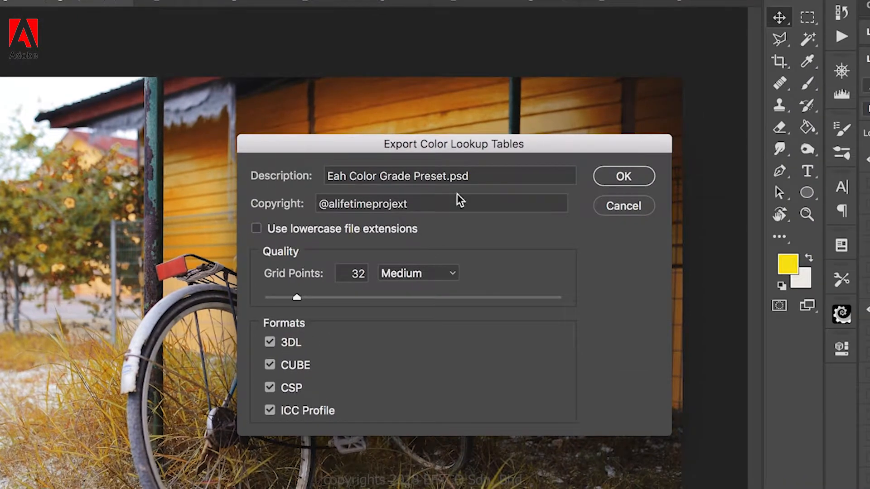
drag(447, 177, 308, 170)
text(Lagual)
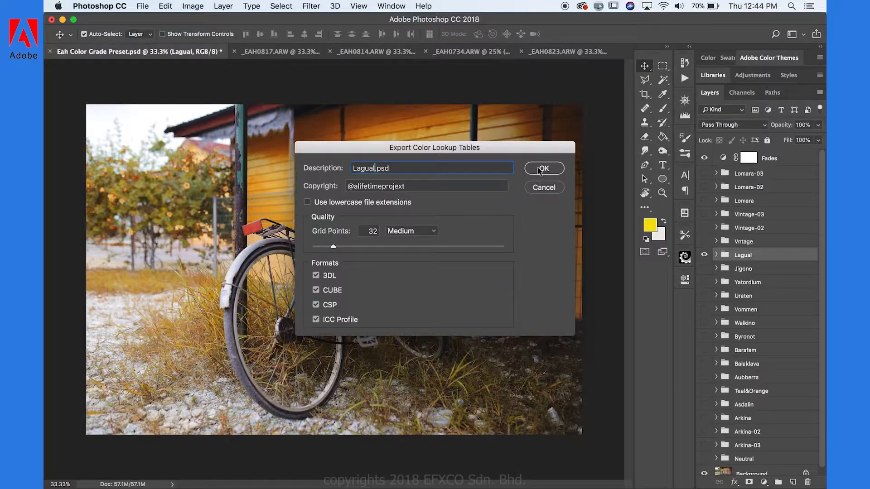
click(539, 171)
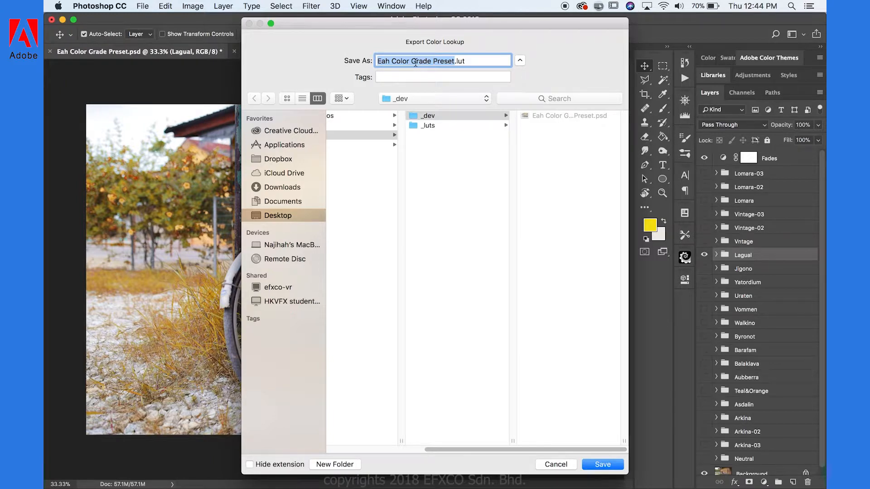
- Save the exported lookup tables as Lagual.lut in a new folder named Lagual inside the _luts folder
text(Lagual)
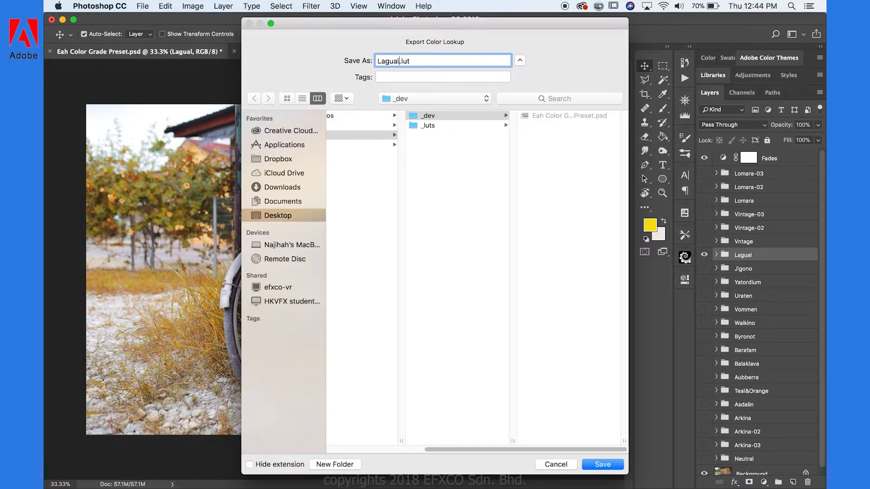
click(446, 126)
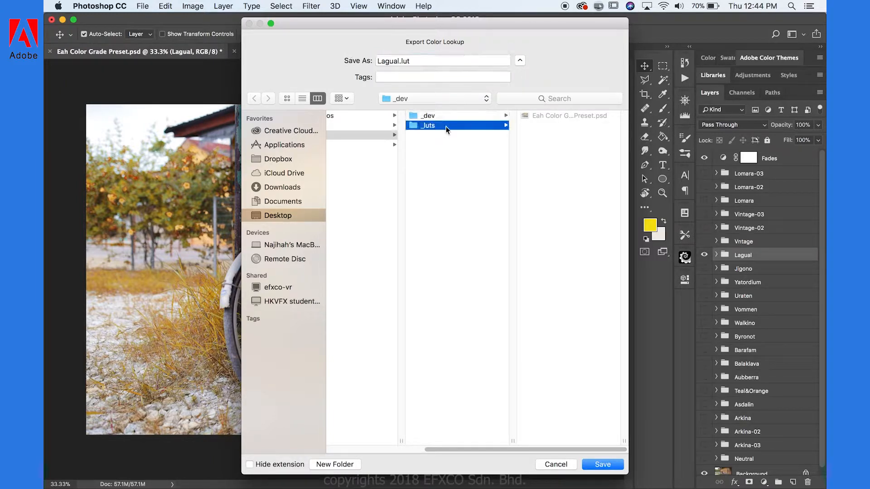
click(338, 465)
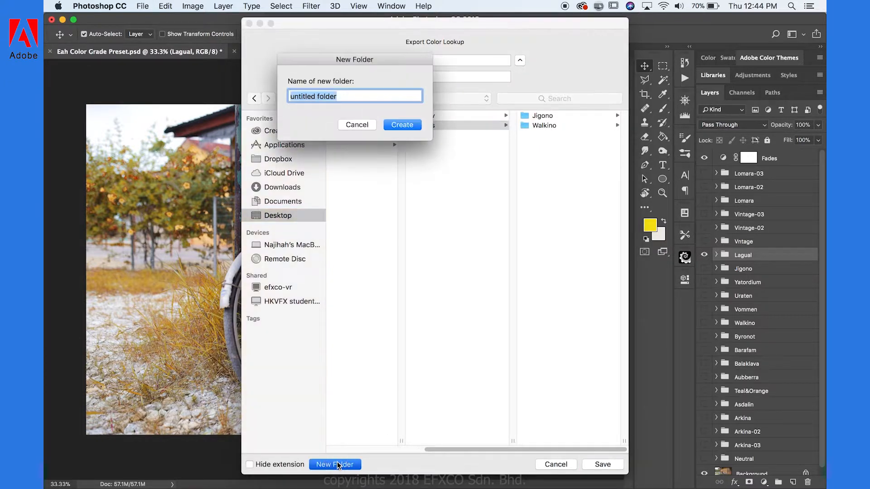
text(Lagual)
key(Return)
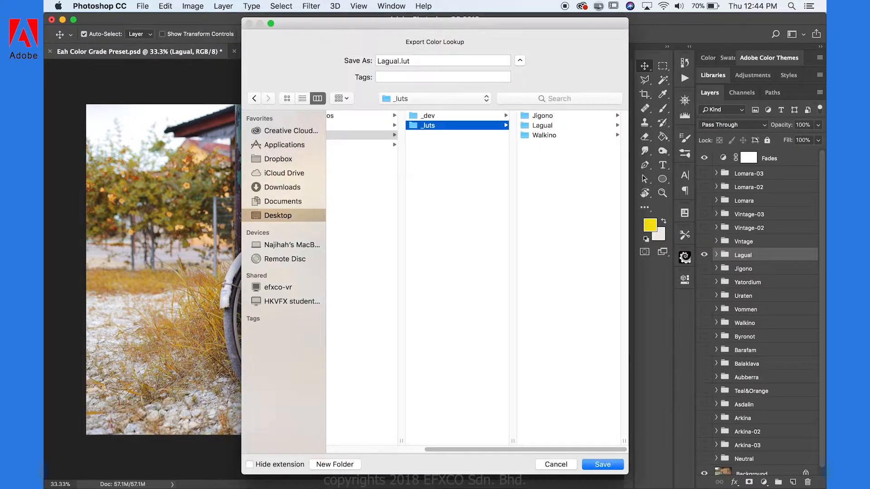
click(590, 124)
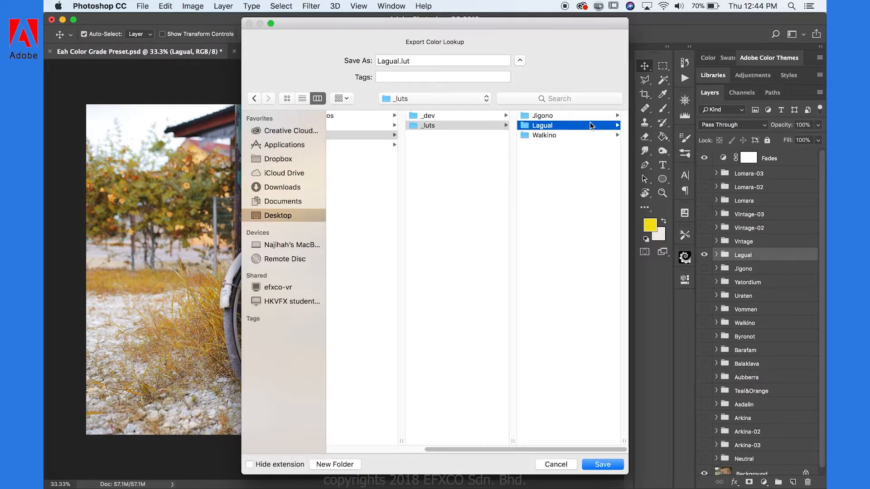
key(Return)
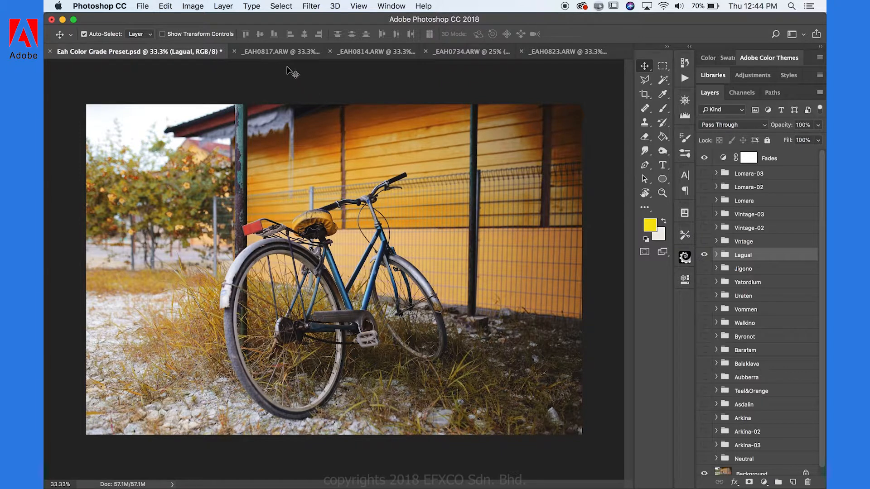
- Switch to the _EAH0817.ARW photo and add a Color Lookup adjustment layer above its background
click(282, 52)
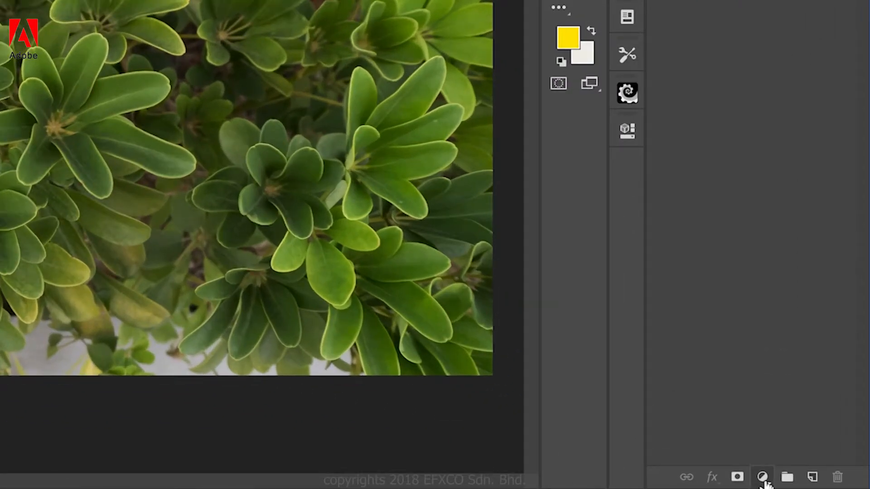
click(763, 478)
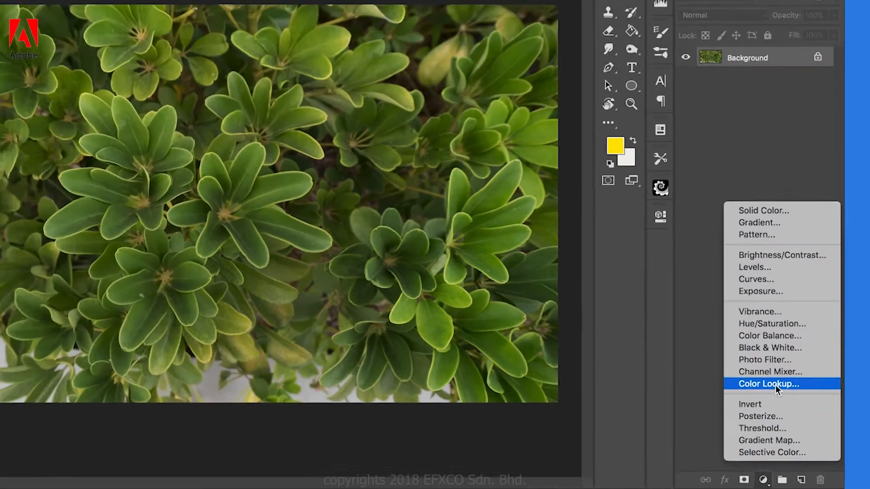
click(779, 353)
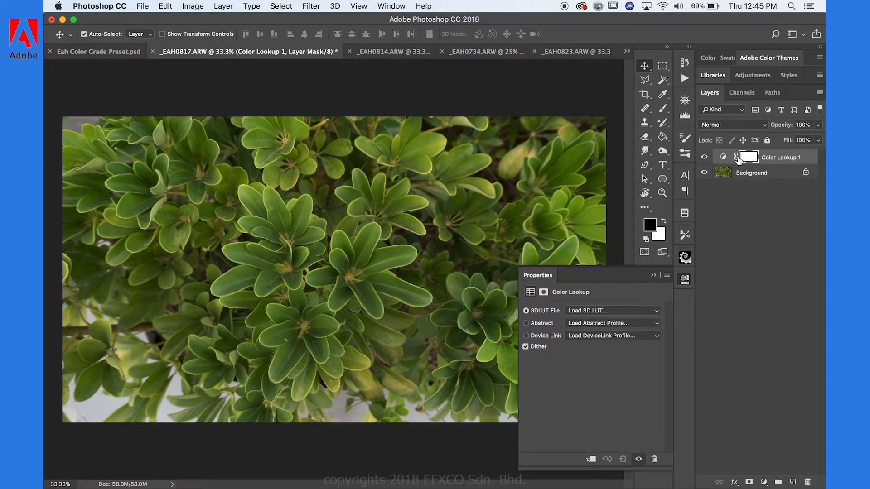
- Load Lagual.3DL from the Lagual folder in _luts as the adjustment's 3D LUT, then collapse the adjustment's settings
click(589, 311)
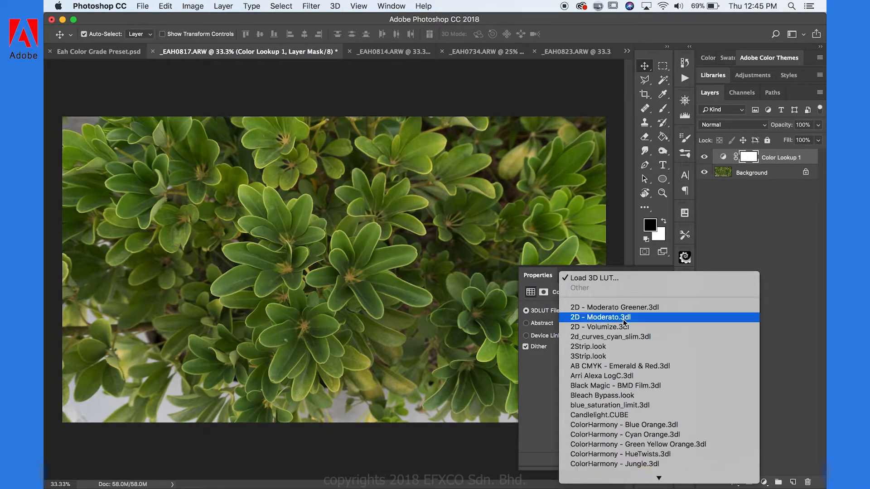
scroll(624, 319, down, 3)
scroll(620, 278, down, 3)
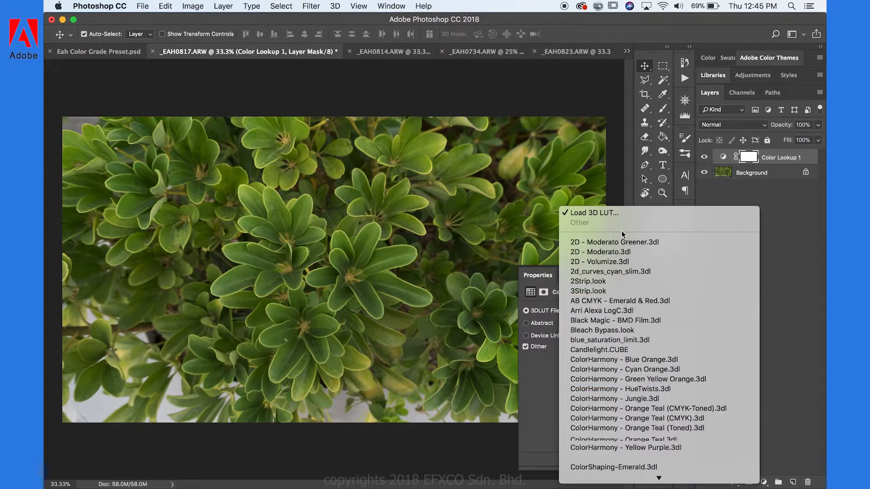
click(622, 211)
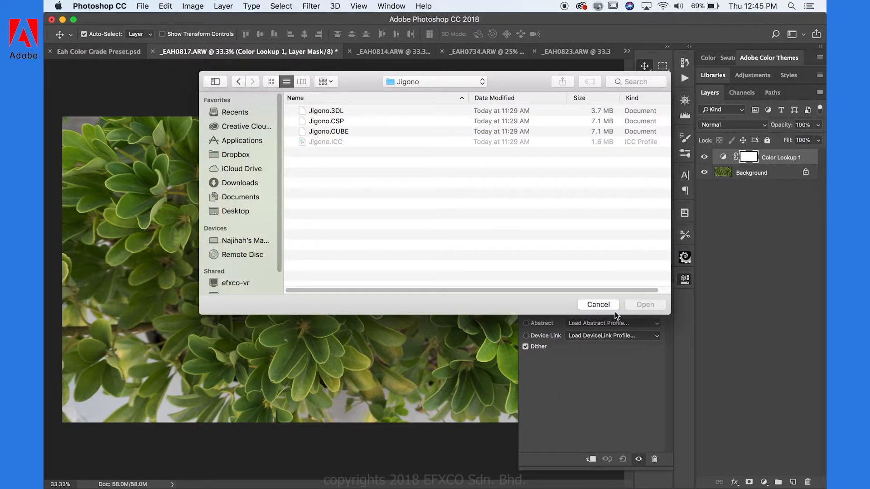
click(427, 83)
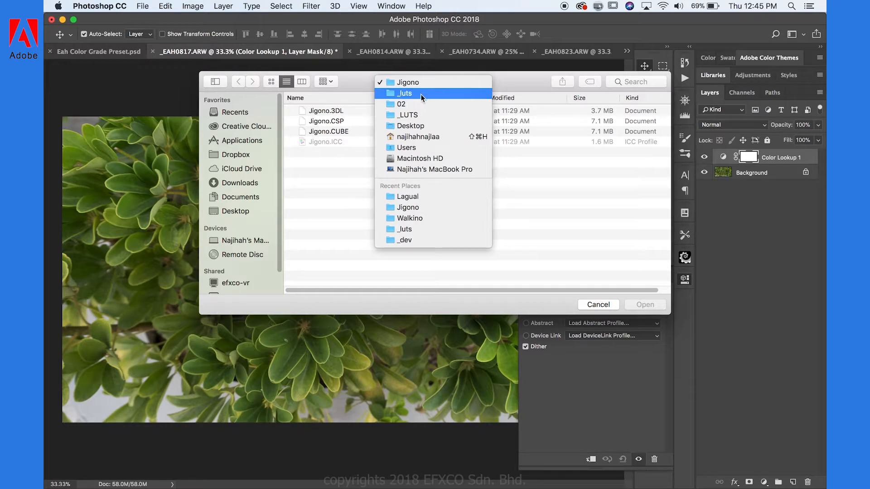
click(420, 92)
double_click(345, 121)
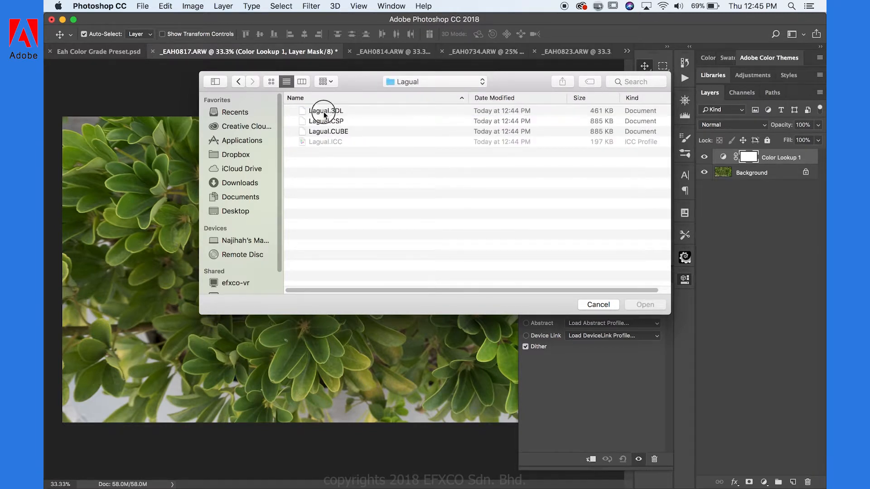
click(323, 111)
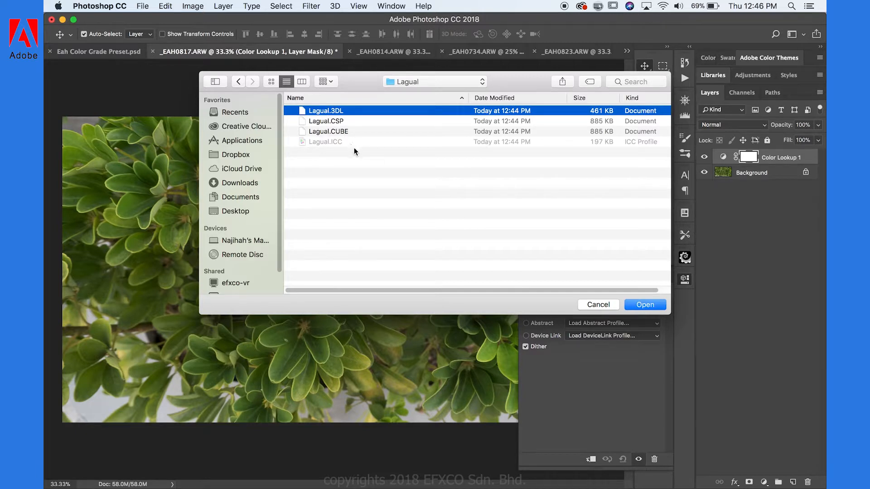
click(663, 305)
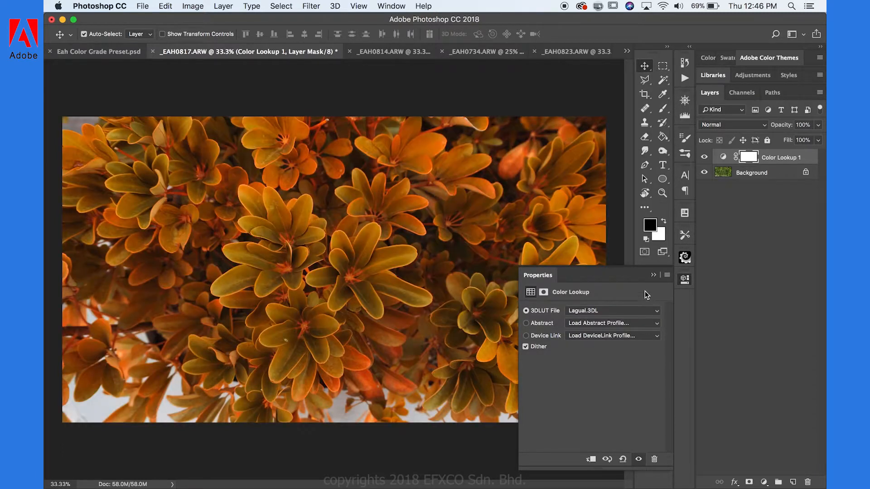
click(654, 275)
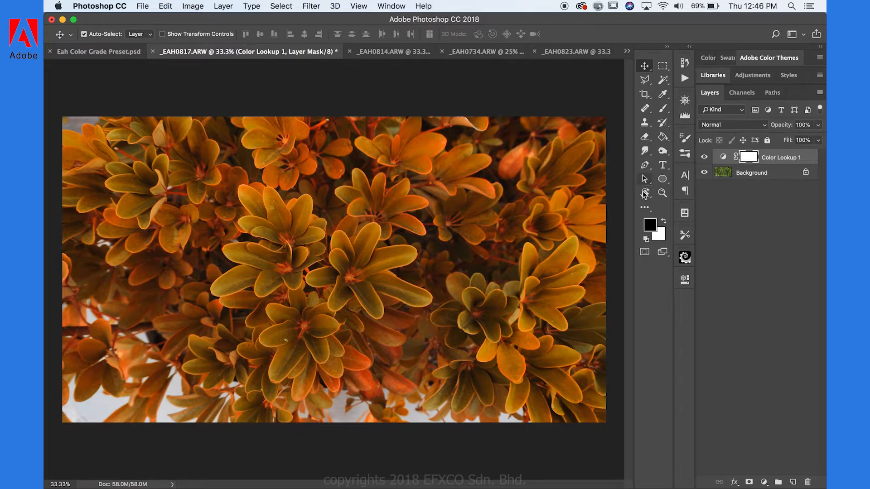
- Compare the _EAH0817.ARW photo with and without its Color Lookup adjustment by hiding and showing that layer
click(704, 158)
click(704, 157)
click(764, 482)
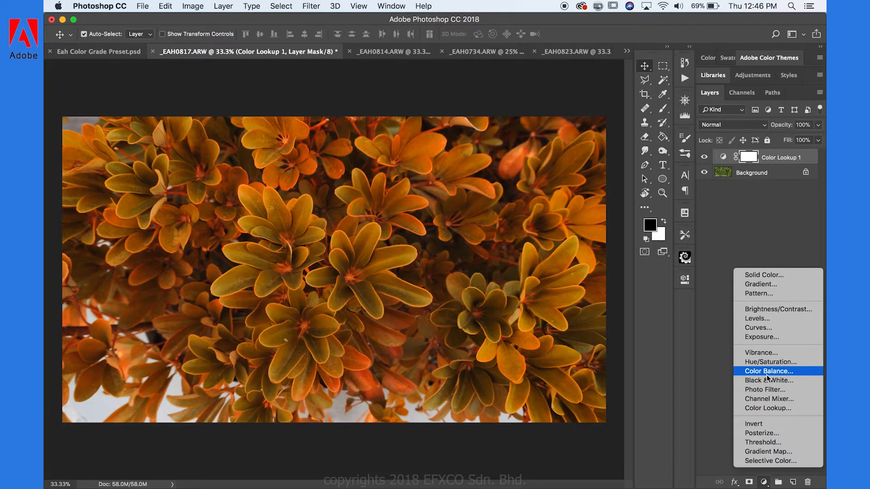
click(757, 246)
click(705, 158)
click(705, 157)
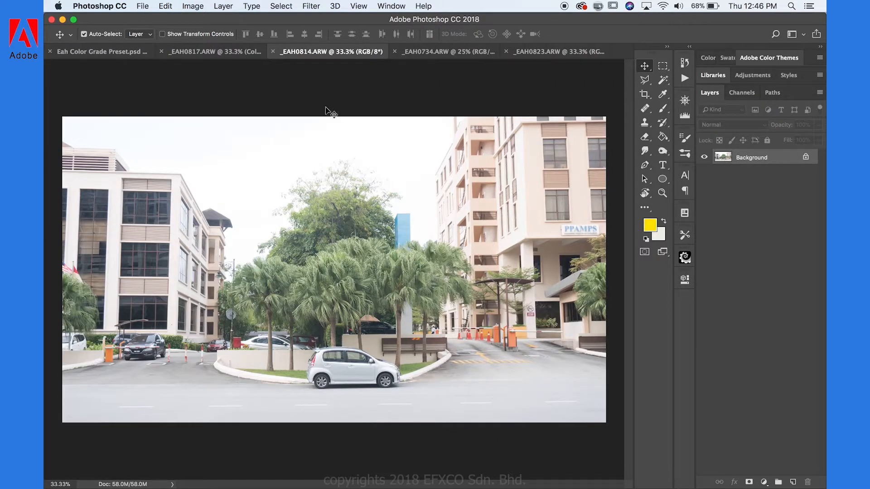
- In the _EAH0814.ARW photo, add a Color Lookup adjustment layer named Lut above the background
click(222, 7)
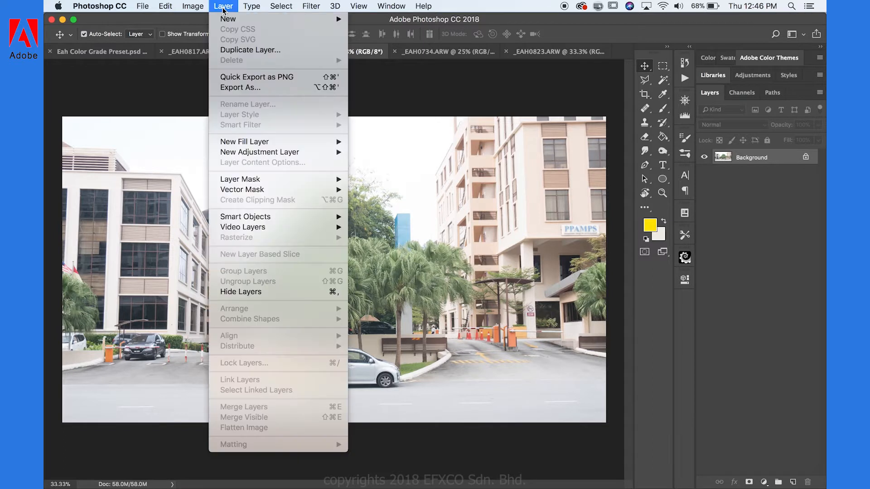
mouse_move(279, 153)
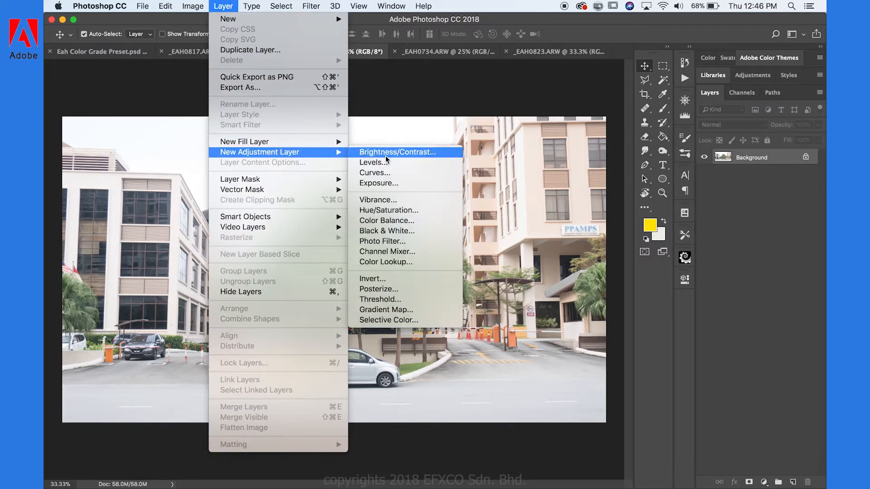
click(399, 262)
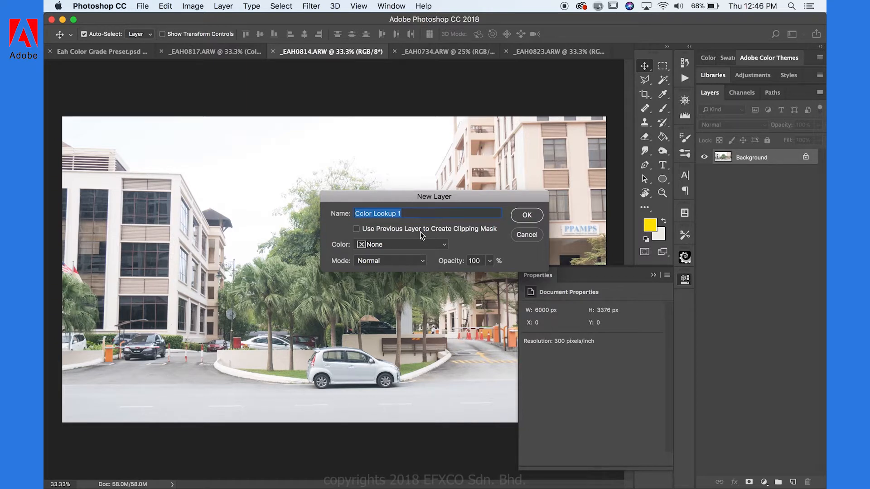
text(Lut)
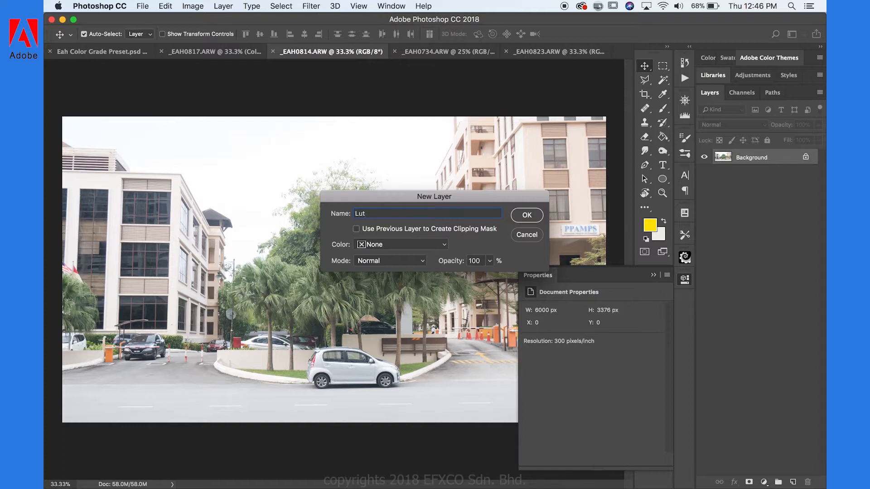
key(Return)
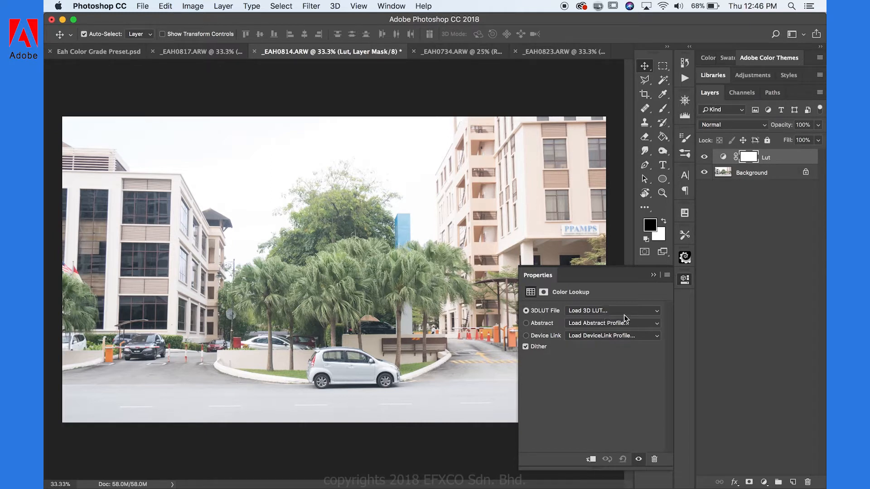
- Set the Lut layer's 3D LUT to Sony S-Log2.3dl, collapse its settings, and compare the photo with and without the layer
click(612, 312)
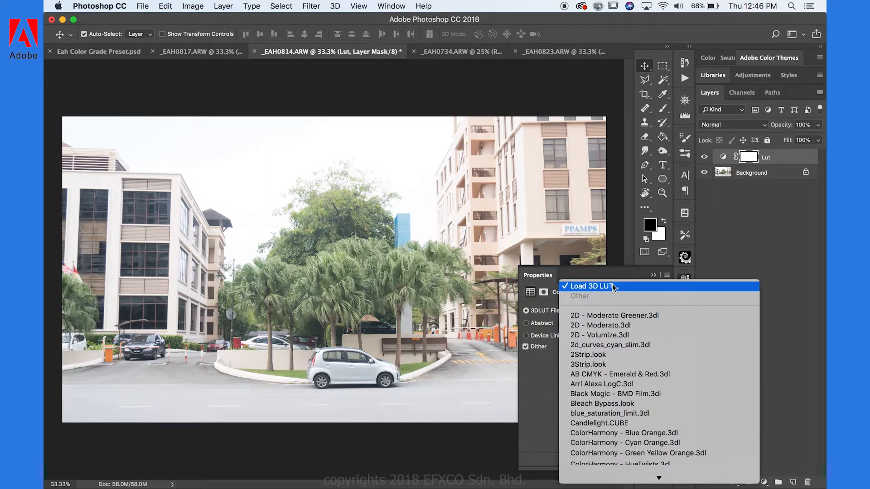
scroll(612, 407, down, 10)
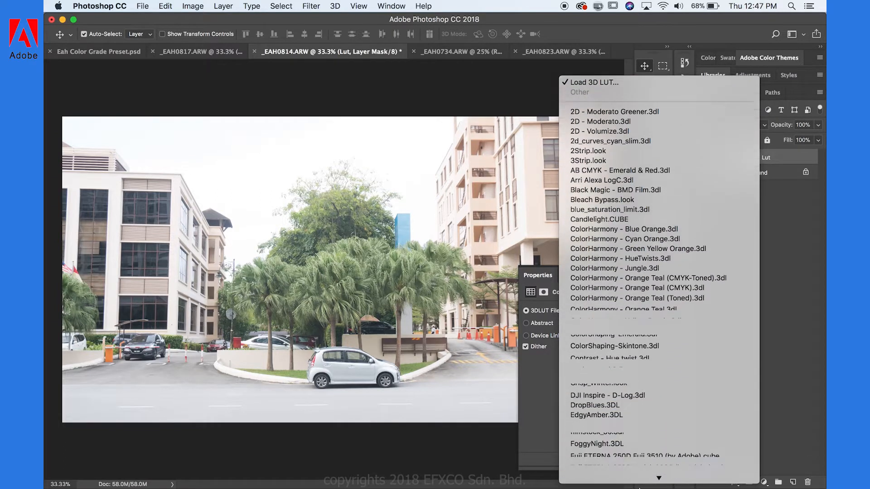
scroll(639, 485, down, 10)
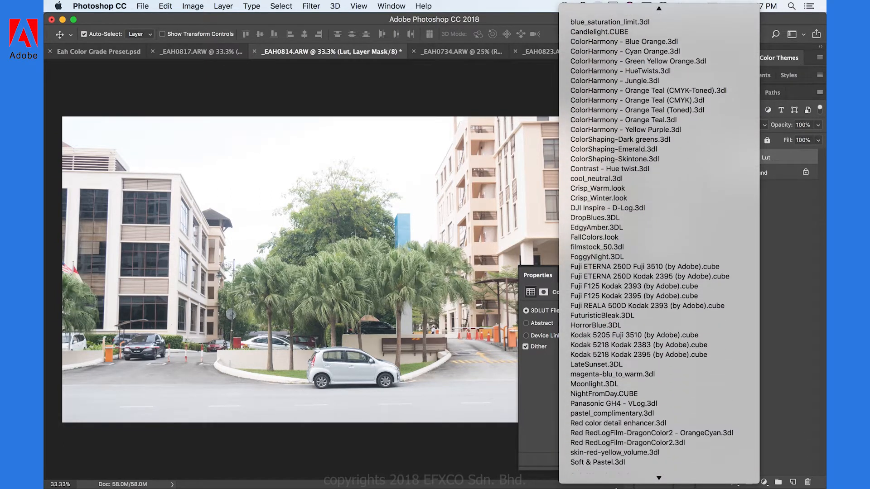
scroll(616, 488, down, 3)
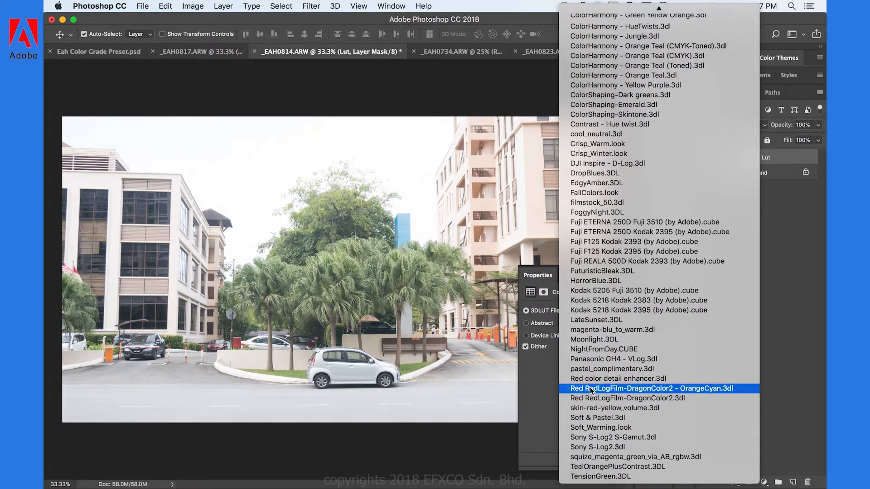
click(613, 448)
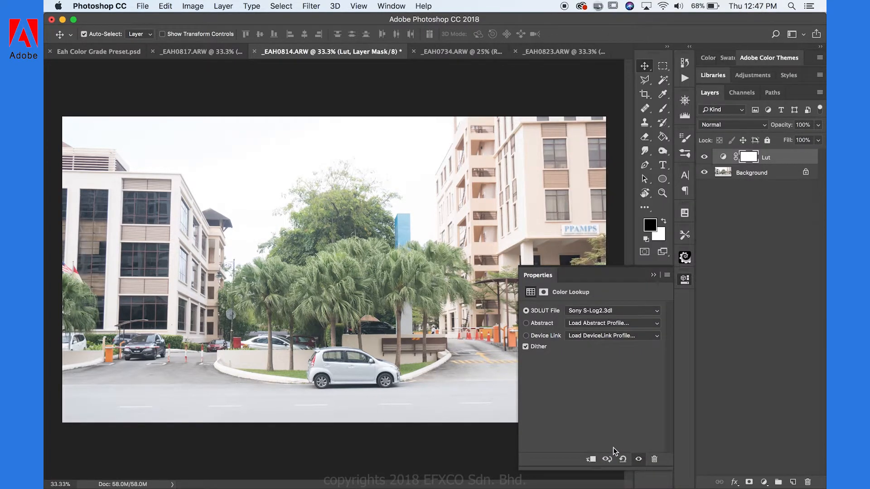
click(654, 276)
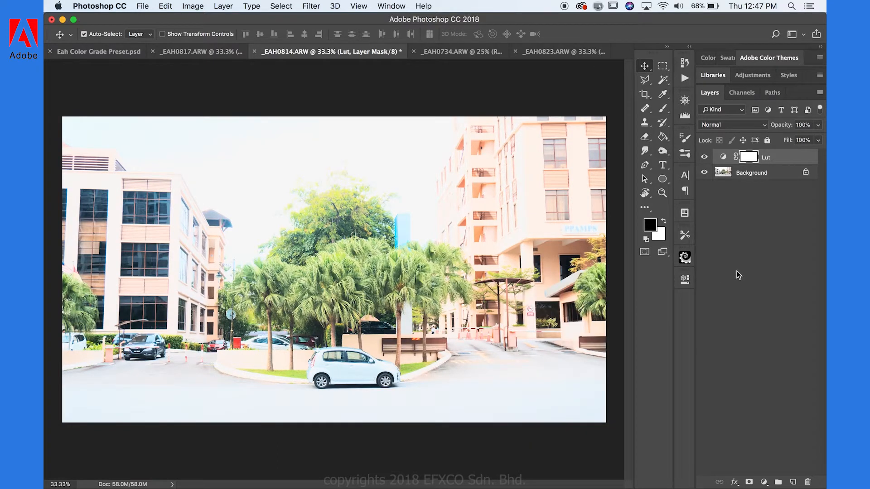
click(704, 157)
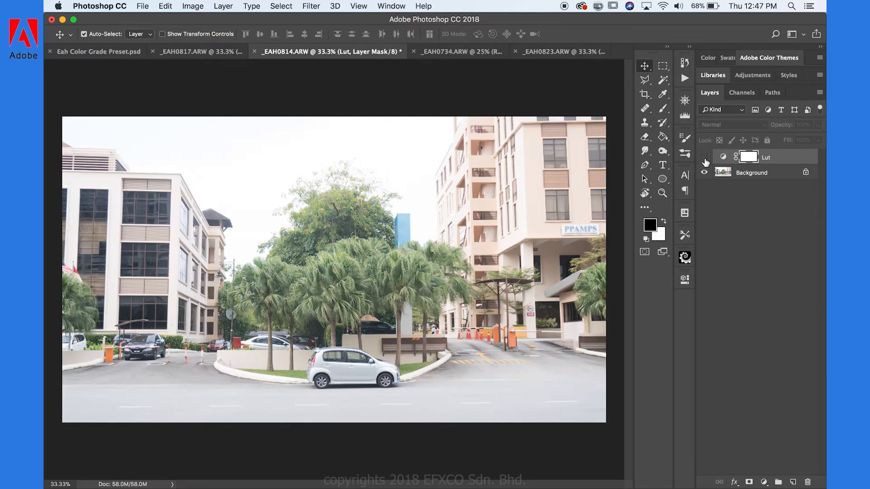
click(705, 158)
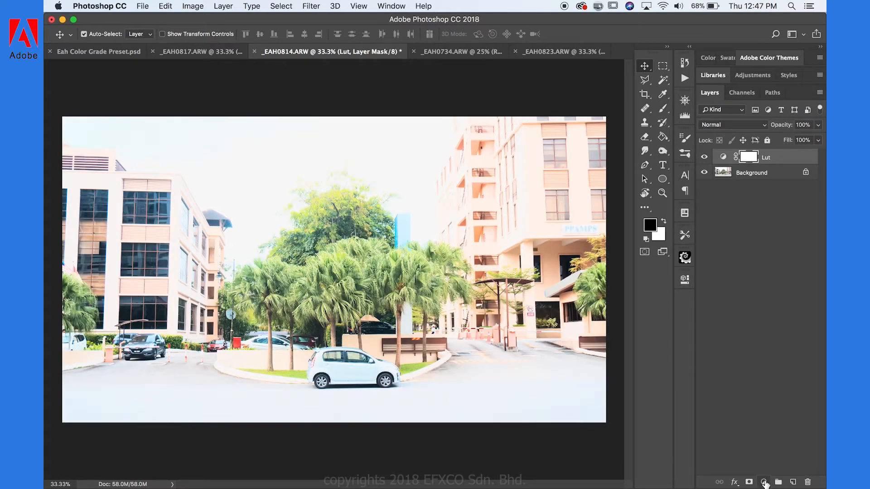
- Add a Curves adjustment above the Lut layer, pull the RGB curve down at its shadow and highlight points, then collapse its settings
click(763, 482)
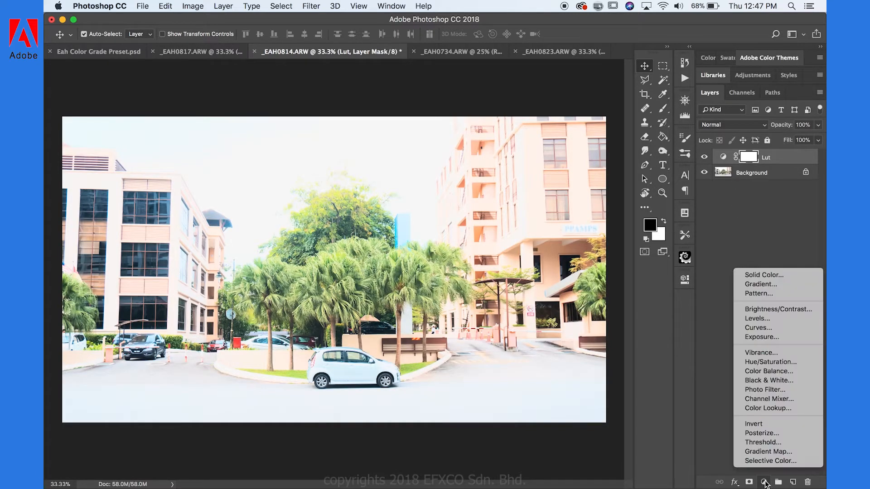
click(770, 330)
drag(582, 413, 582, 415)
drag(630, 366, 630, 371)
drag(654, 337, 655, 336)
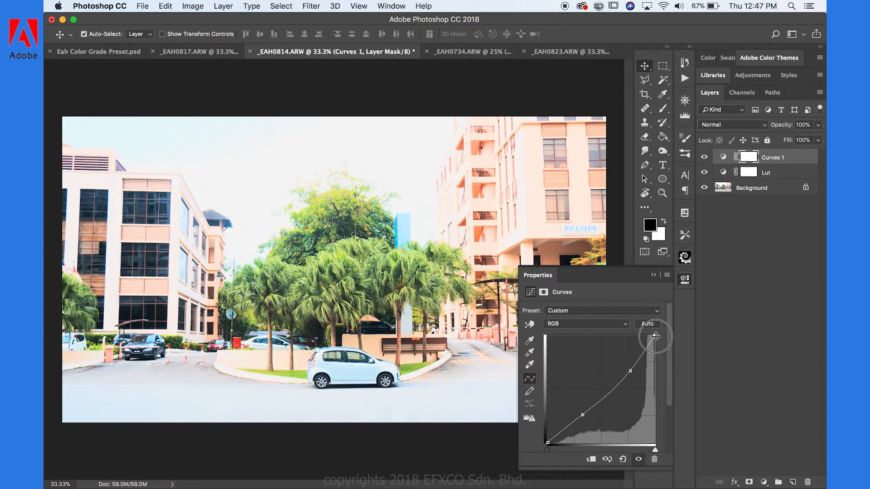
click(654, 275)
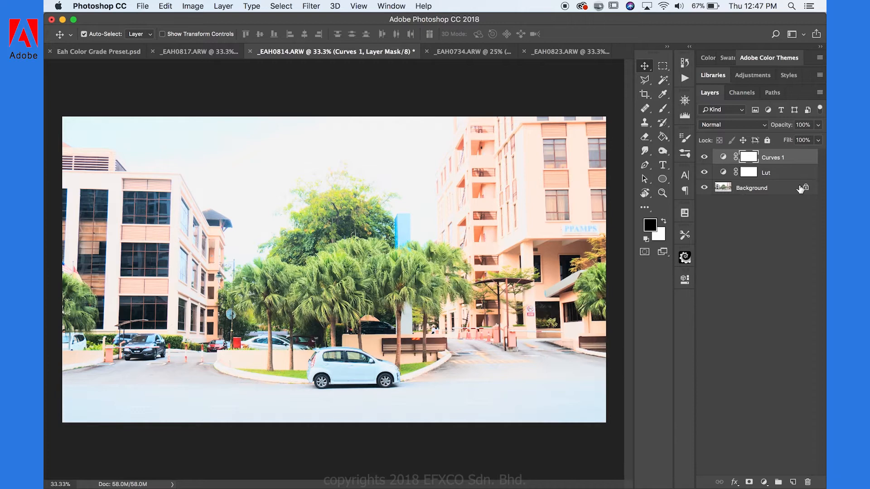